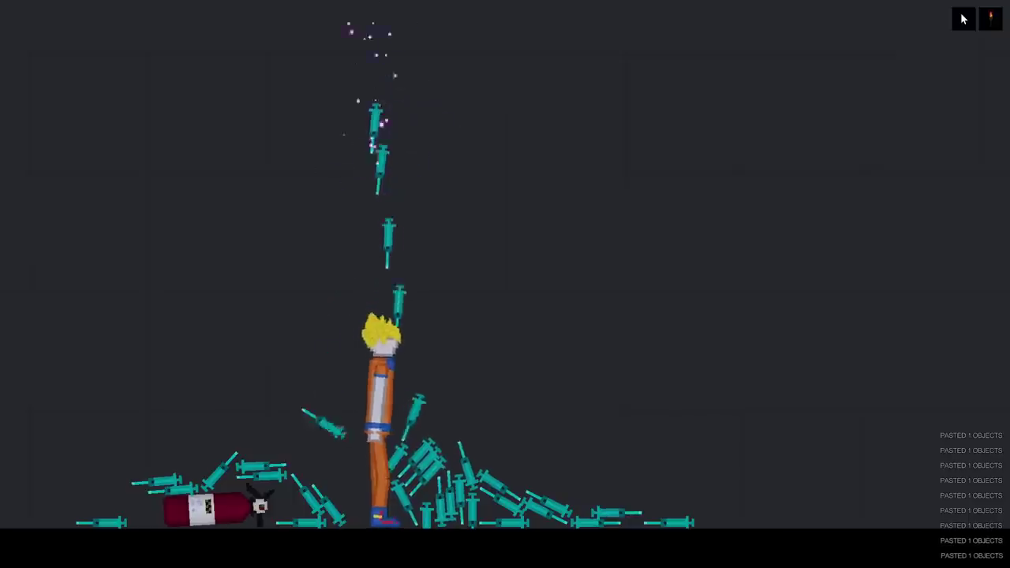
Step: Delete the syringes and the extinguisher from the scene
{"action": "key", "text": "Delete"}
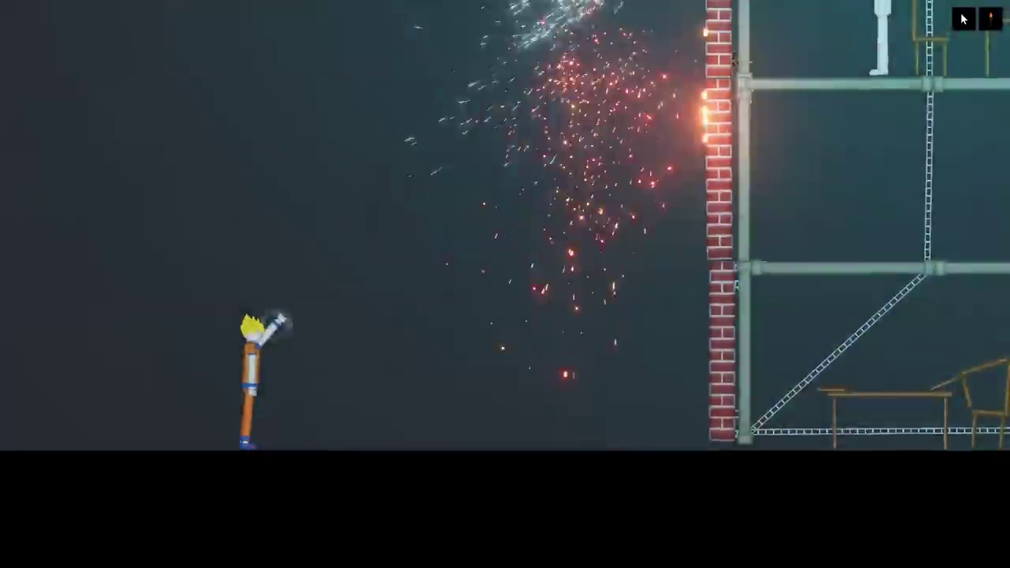
{"action": "scroll", "coordinate": [505, 236], "scroll_direction": "down", "scroll_amount": 3}
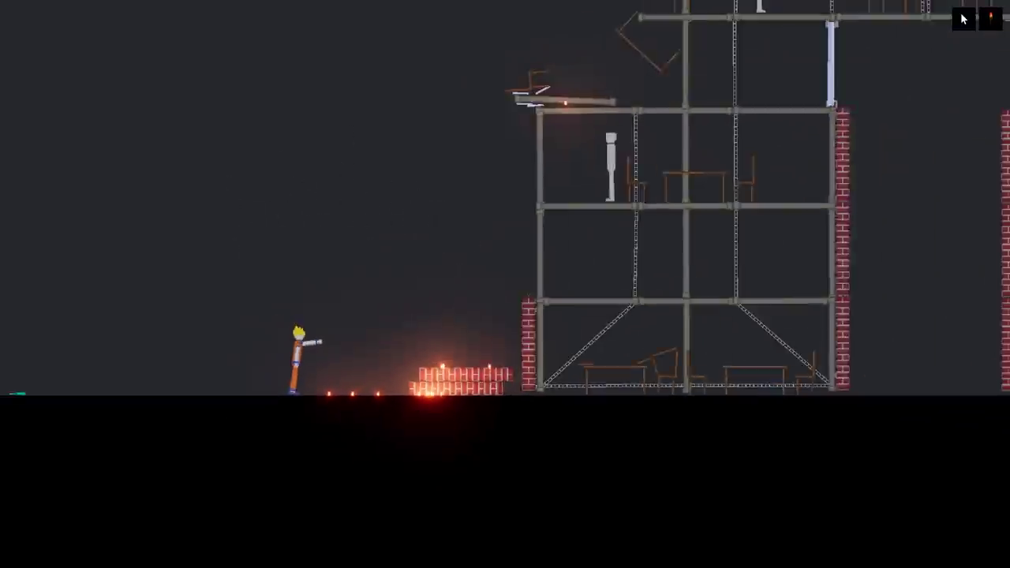
{"action": "scroll", "coordinate": [505, 237], "scroll_direction": "down", "scroll_amount": 2}
{"action": "scroll", "coordinate": [505, 237], "scroll_direction": "down", "scroll_amount": 3}
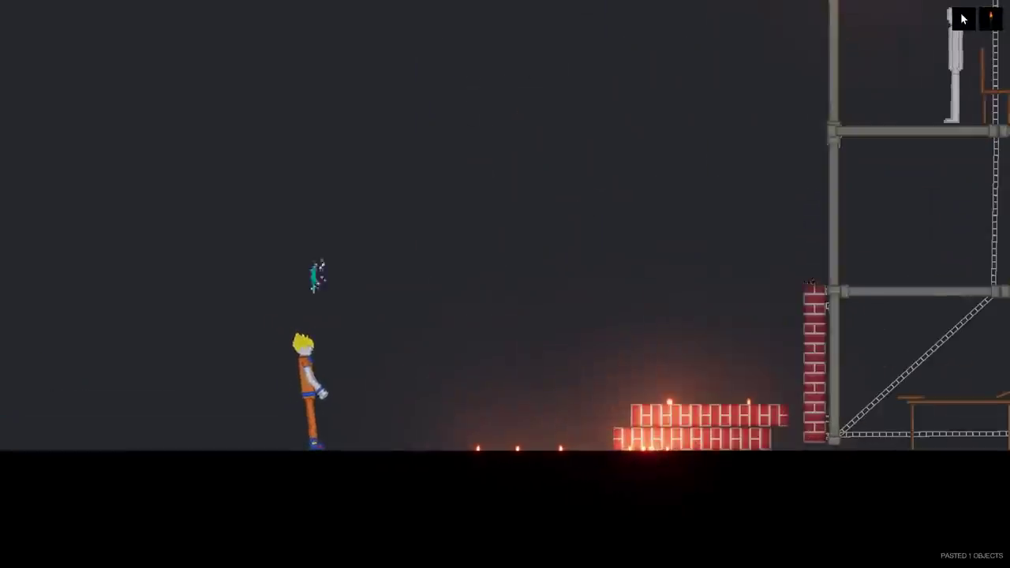
Step: Paste many copies of the syringe around the blond fighter
{"action": "key", "text": "ctrl+v"}
{"action": "key", "text": "ctrl+v"}
{"action": "key", "text": "ctrl+v"}
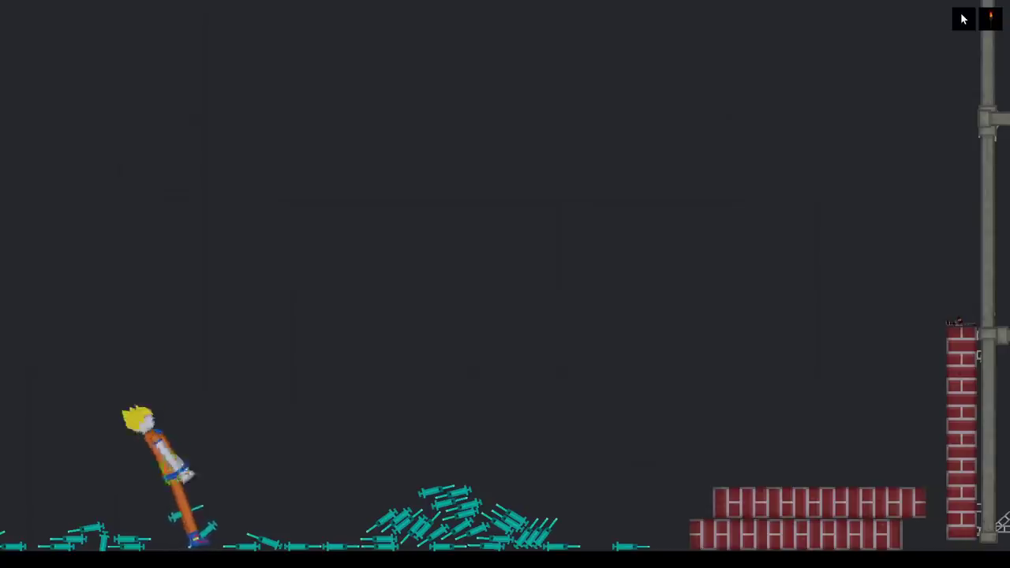
{"action": "scroll", "coordinate": [368, 409], "scroll_direction": "down", "scroll_amount": 5}
{"action": "scroll", "coordinate": [368, 409], "scroll_direction": "down", "scroll_amount": 4}
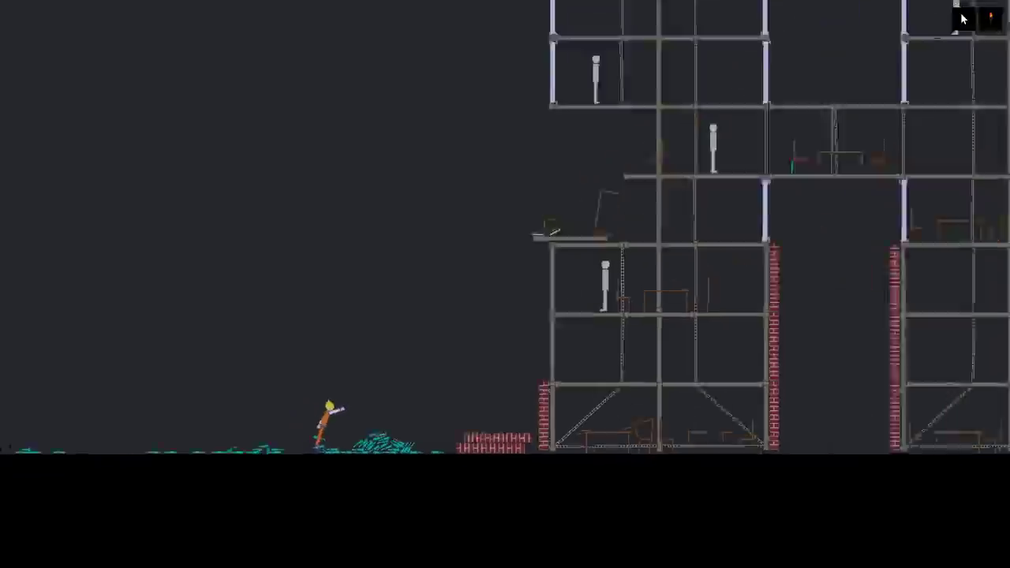
{"action": "scroll", "coordinate": [505, 237], "scroll_direction": "down", "scroll_amount": 2}
{"action": "scroll", "coordinate": [505, 237], "scroll_direction": "down", "scroll_amount": 2}
{"action": "scroll", "coordinate": [506, 237], "scroll_direction": "down", "scroll_amount": 2}
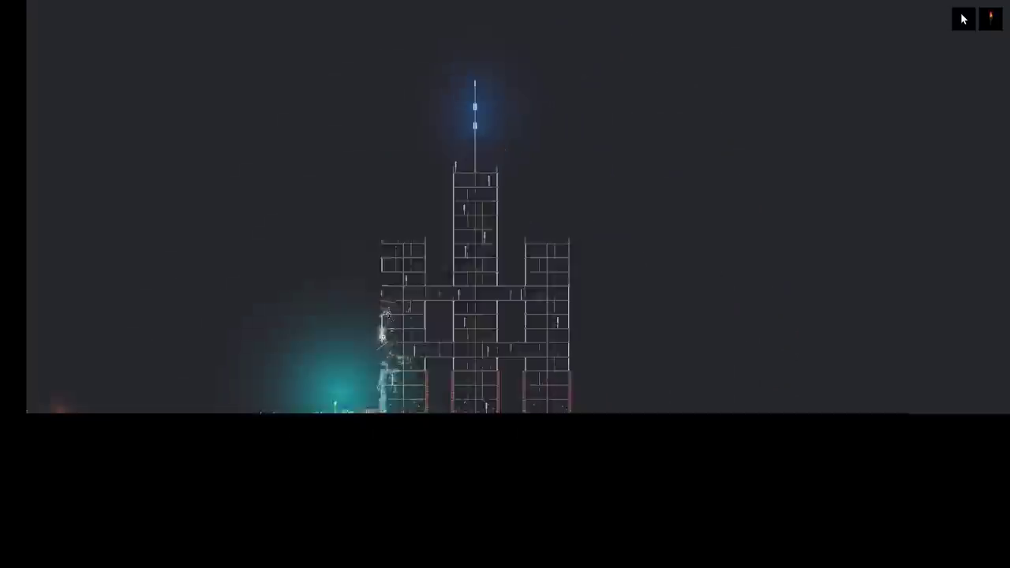
{"action": "scroll", "coordinate": [505, 237], "scroll_direction": "down", "scroll_amount": 2}
{"action": "scroll", "coordinate": [348, 401], "scroll_direction": "up", "scroll_amount": 2}
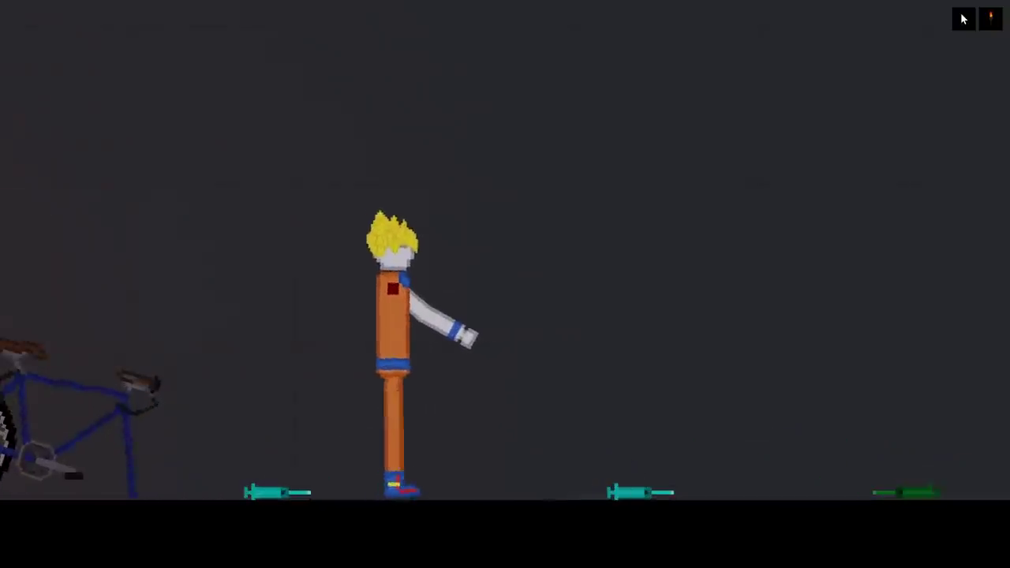
{"action": "scroll", "coordinate": [506, 284], "scroll_direction": "down", "scroll_amount": 5}
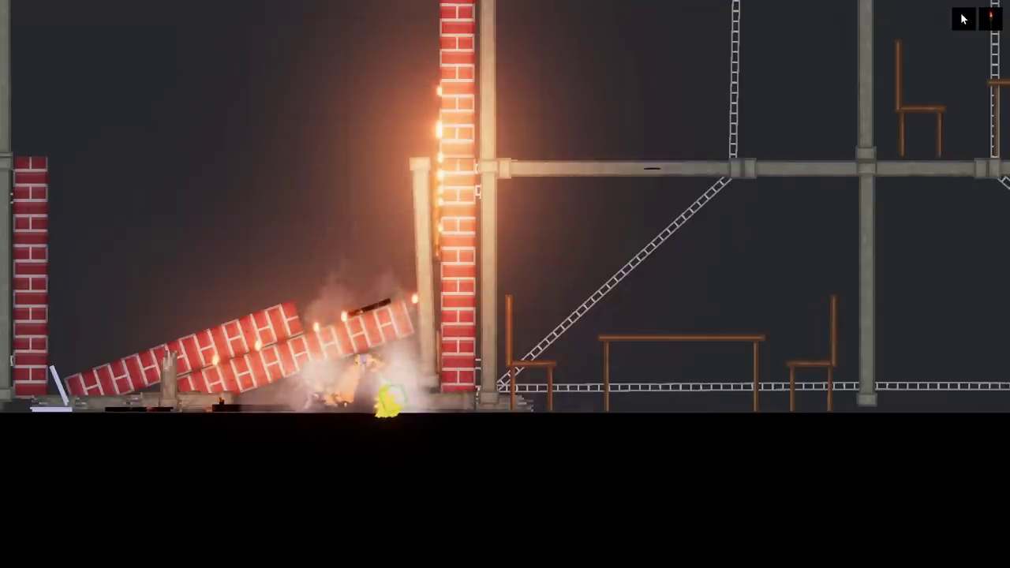
{"action": "scroll", "coordinate": [210, 410], "scroll_direction": "down", "scroll_amount": 10}
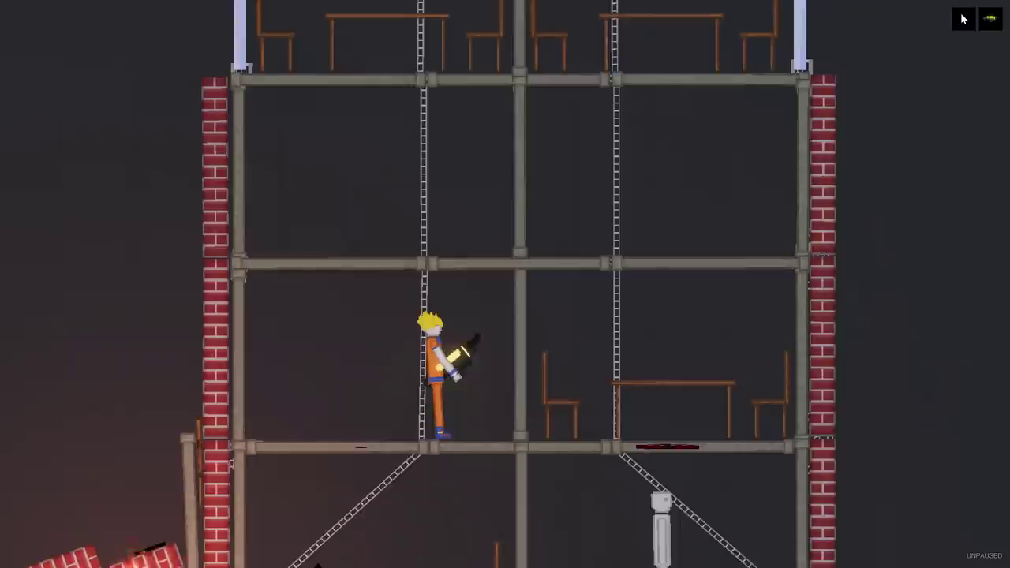
{"action": "scroll", "coordinate": [470, 358], "scroll_direction": "down", "scroll_amount": 2}
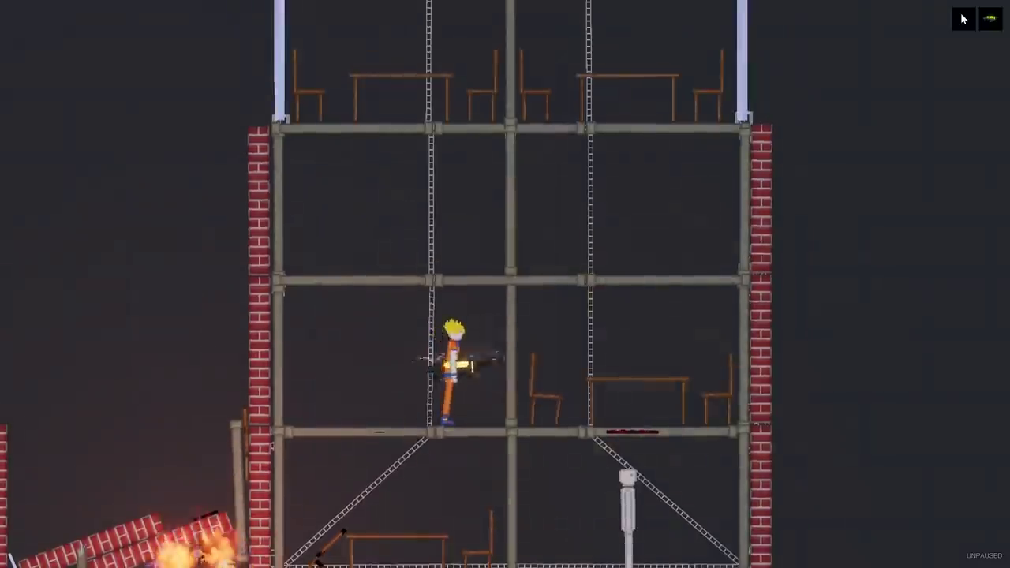
{"action": "scroll", "coordinate": [545, 356], "scroll_direction": "down", "scroll_amount": 1}
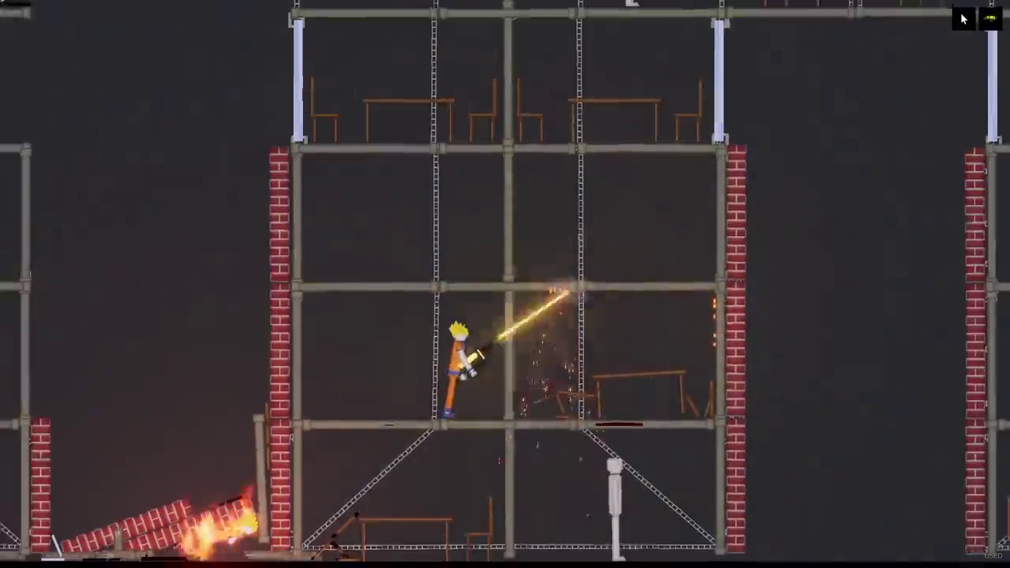
{"action": "scroll", "coordinate": [521, 355], "scroll_direction": "down", "scroll_amount": 2}
{"action": "scroll", "coordinate": [479, 369], "scroll_direction": "up", "scroll_amount": 2}
{"action": "scroll", "coordinate": [480, 369], "scroll_direction": "up", "scroll_amount": 1}
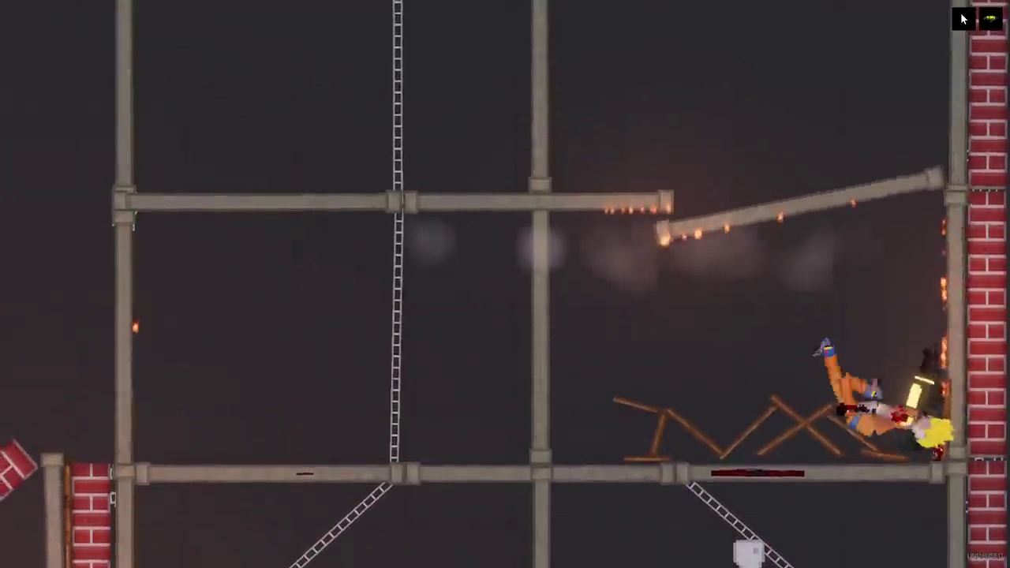
{"action": "scroll", "coordinate": [505, 285], "scroll_direction": "down", "scroll_amount": 1}
{"action": "scroll", "coordinate": [505, 284], "scroll_direction": "down", "scroll_amount": 1}
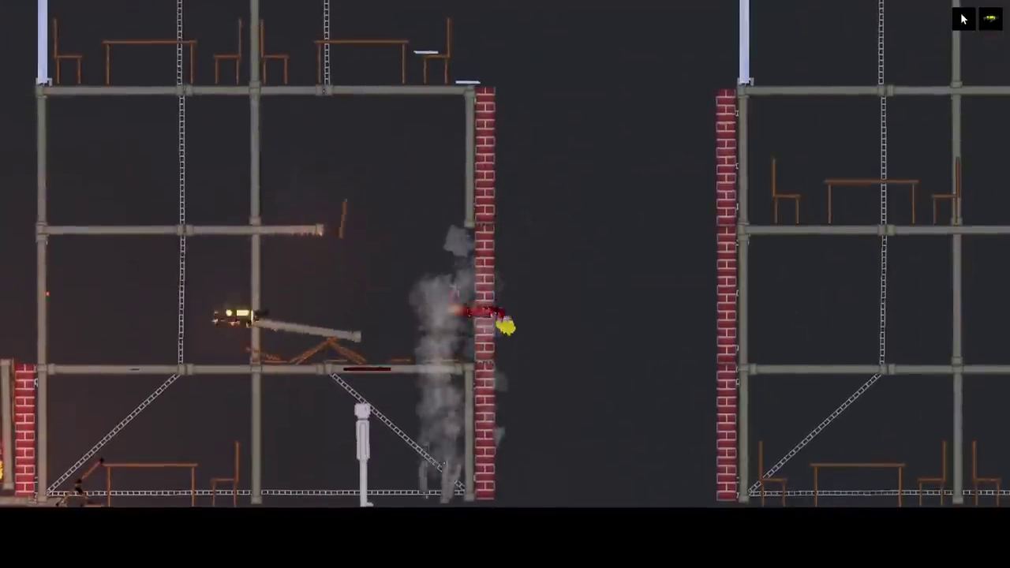
{"action": "scroll", "coordinate": [505, 284], "scroll_direction": "down", "scroll_amount": 2}
{"action": "scroll", "coordinate": [505, 285], "scroll_direction": "down", "scroll_amount": 2}
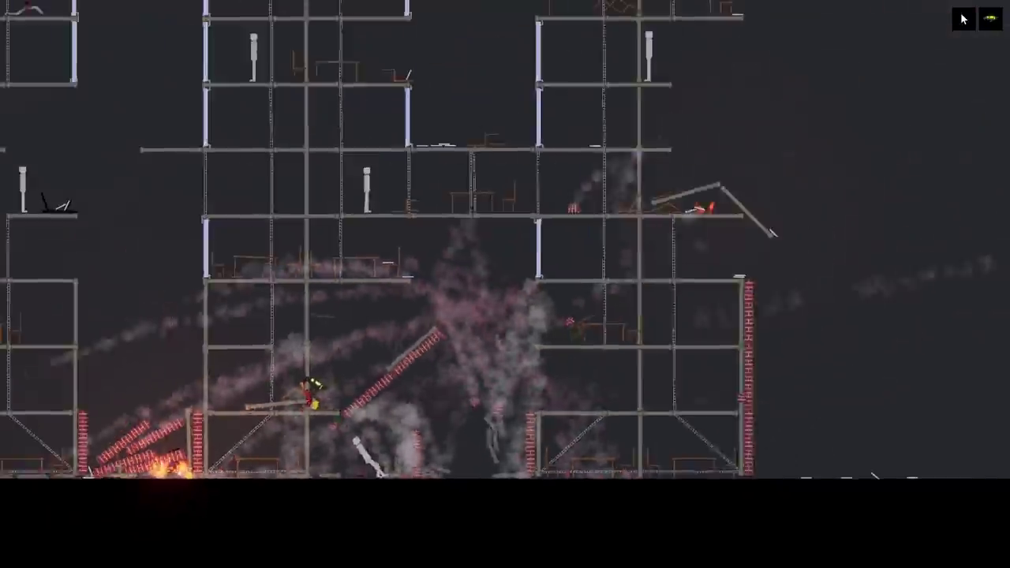
{"action": "scroll", "coordinate": [505, 284], "scroll_direction": "down", "scroll_amount": 1}
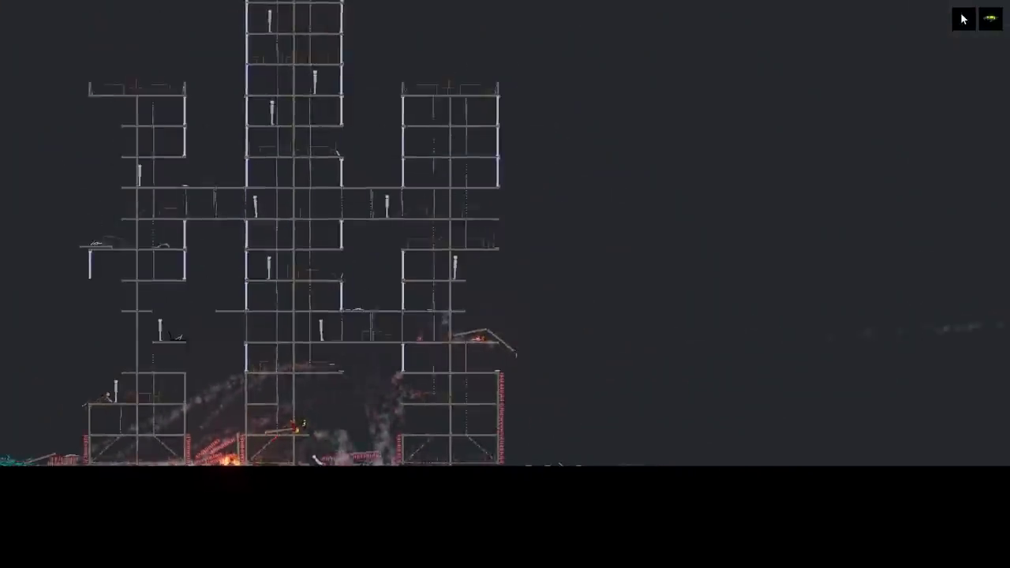
{"action": "scroll", "coordinate": [505, 284], "scroll_direction": "up", "scroll_amount": 3}
{"action": "scroll", "coordinate": [505, 284], "scroll_direction": "up", "scroll_amount": 1}
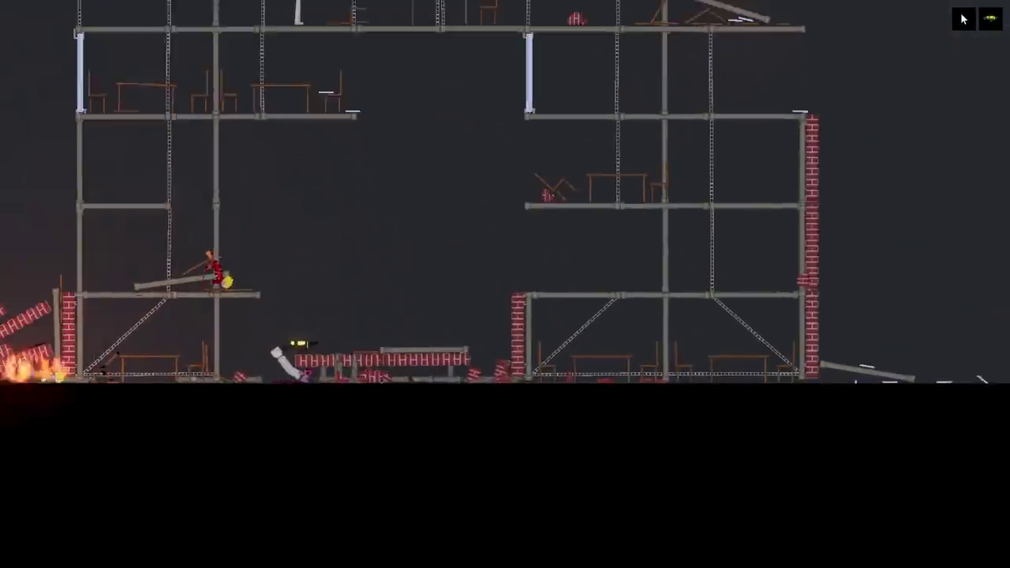
{"action": "scroll", "coordinate": [505, 285], "scroll_direction": "up", "scroll_amount": 1}
Step: Bring back the spawn catalogue and tool panels
{"action": "key", "text": "d"}
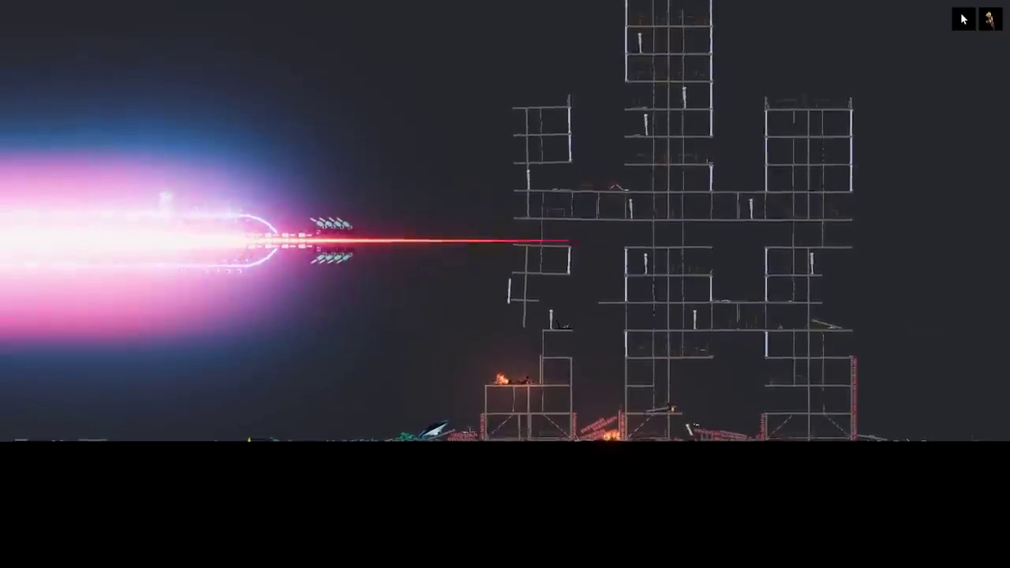
Step: Switch the simulation to slow motion while the beam fires
{"action": "key", "text": "t"}
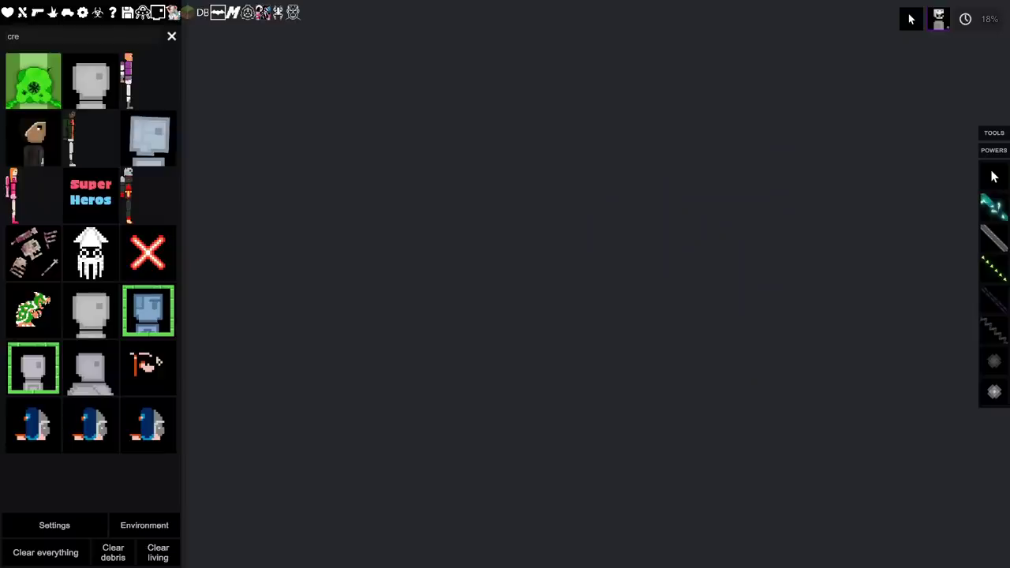
Step: Clear the previous search text from the spawn catalogue
{"action": "key", "text": "BackSpace"}
{"action": "key", "text": "BackSpace"}
{"action": "key", "text": "BackSpace"}
{"action": "type", "text": "narit"}
{"action": "key", "text": "BackSpace"}
{"action": "key", "text": "BackSpace"}
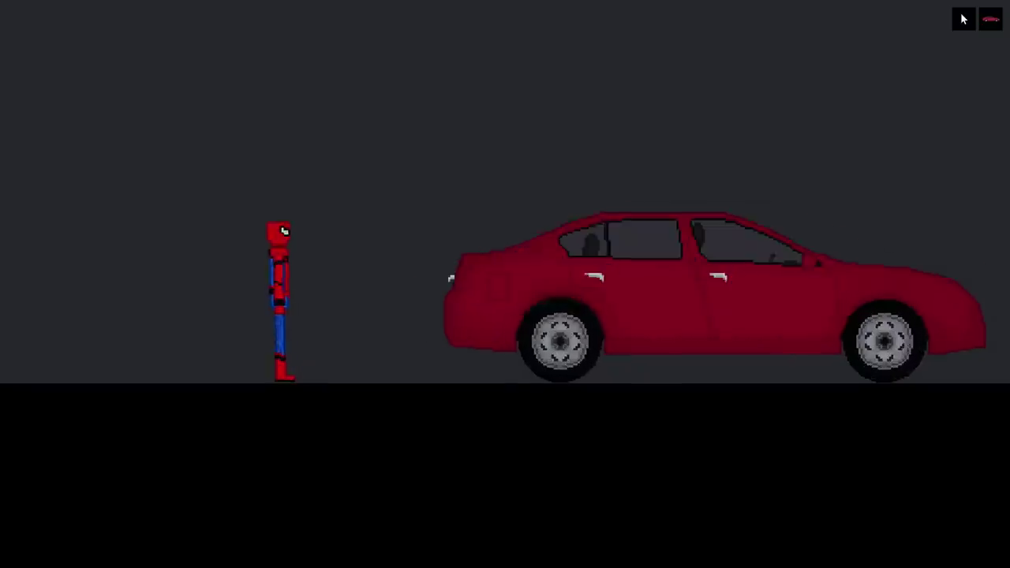
{"action": "scroll", "coordinate": [276, 296], "scroll_direction": "up", "scroll_amount": 1}
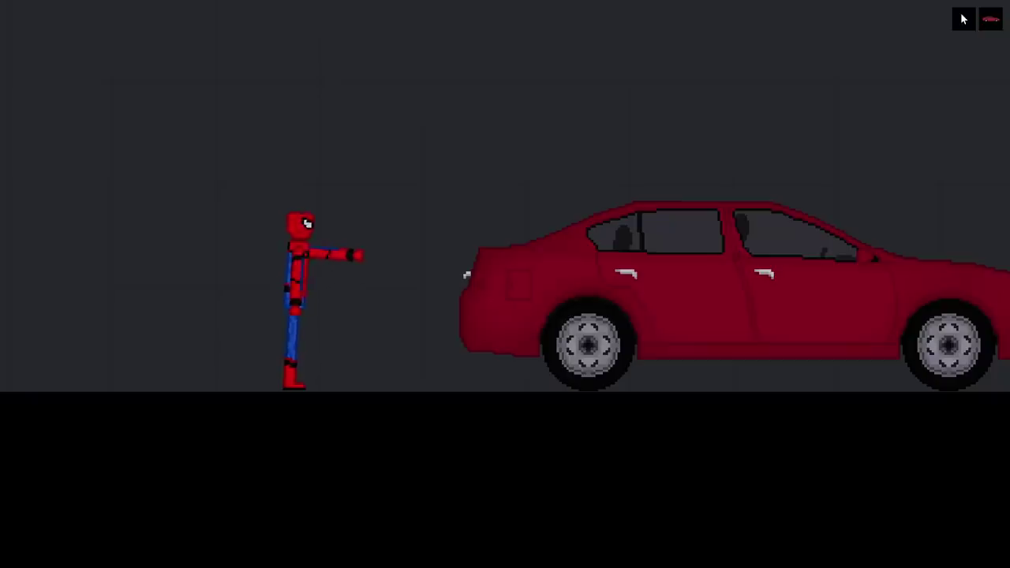
Step: Web the red sedan from Spider-Man's hand and make it drive off right
{"action": "left_click", "coordinate": [466, 275]}
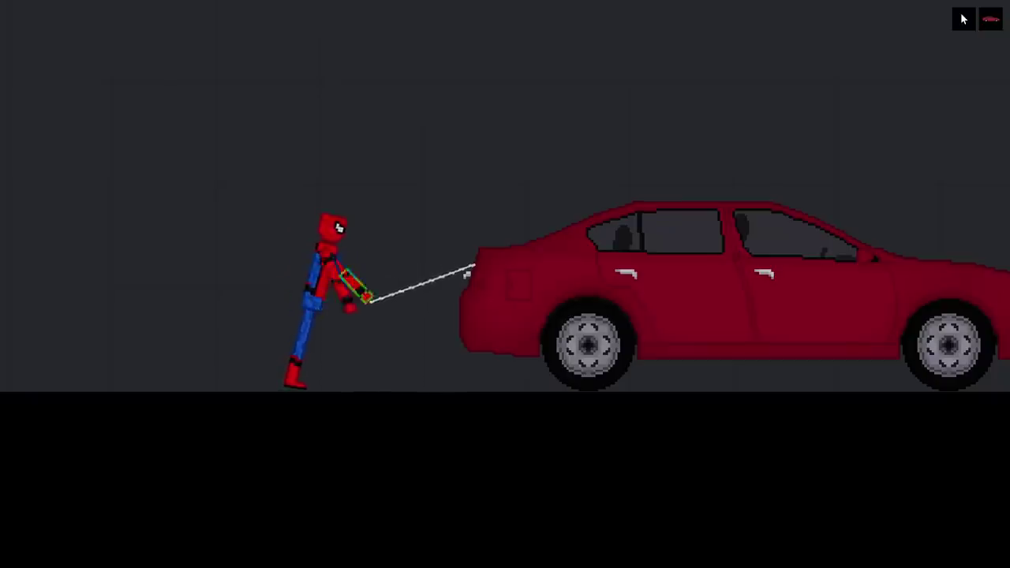
{"action": "scroll", "coordinate": [506, 284], "scroll_direction": "down", "scroll_amount": 1}
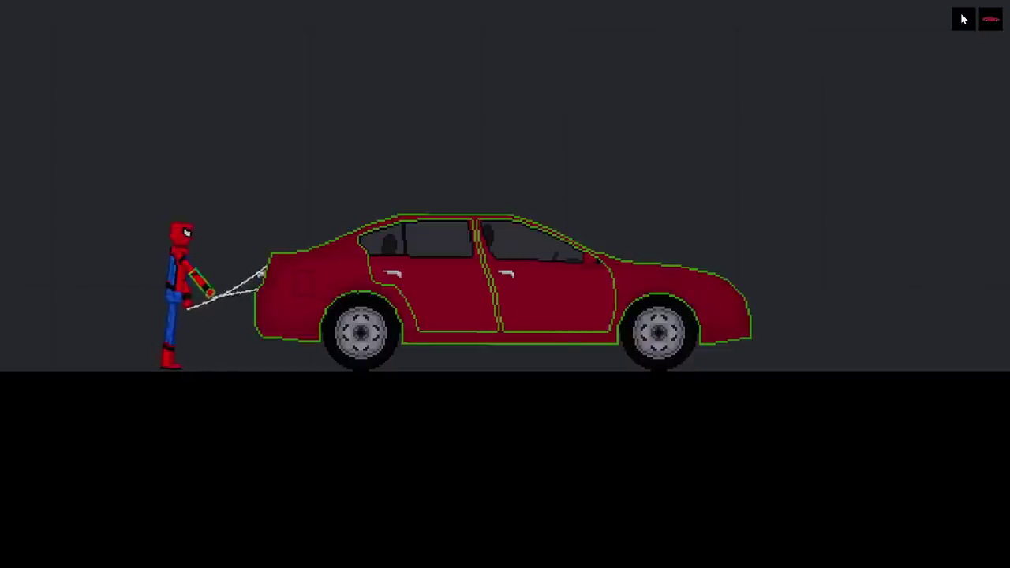
{"action": "key", "text": "f"}
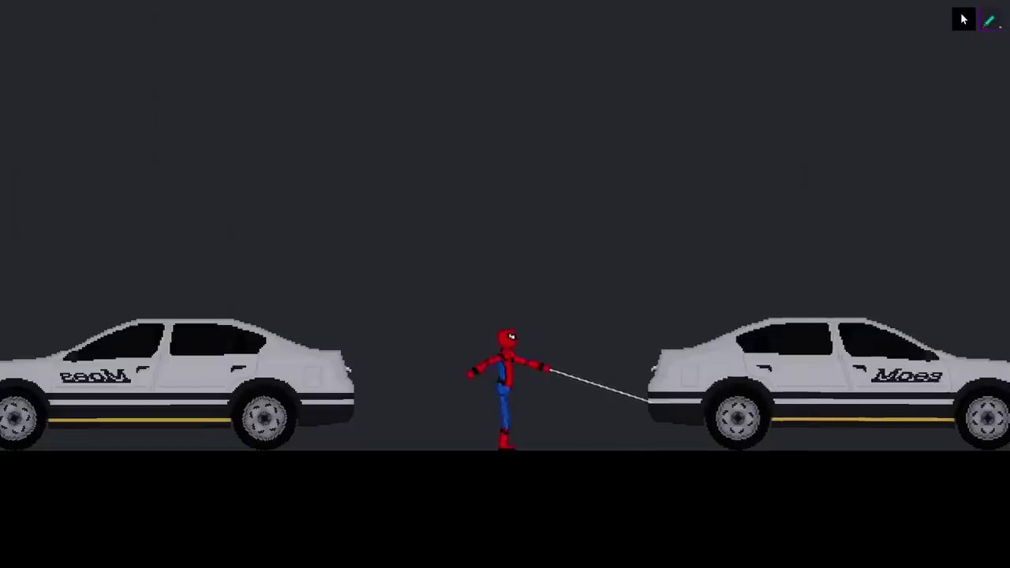
Step: Pause the simulation, then resume it so the cars pull apart
{"action": "key", "text": "p"}
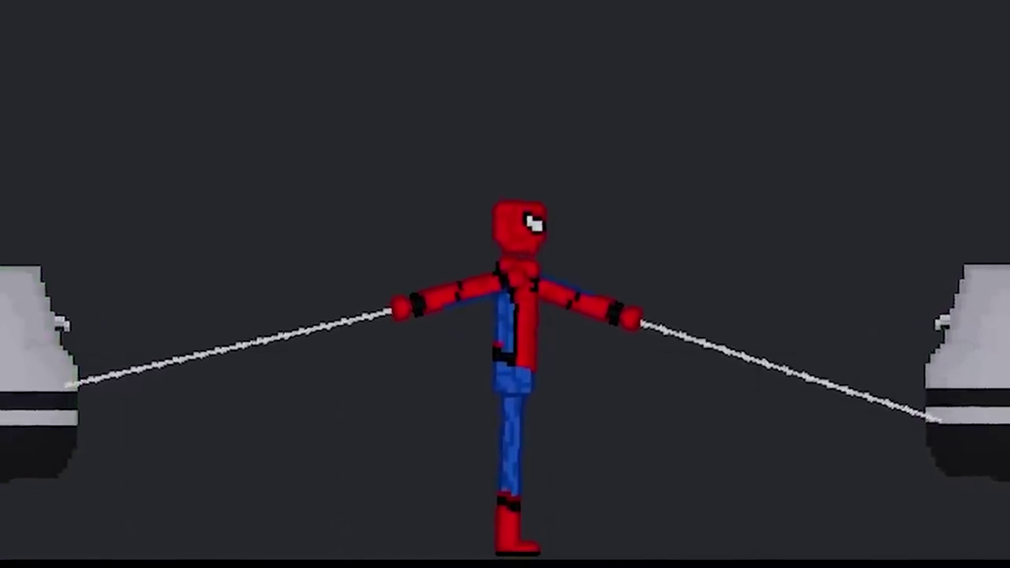
{"action": "key", "text": "space"}
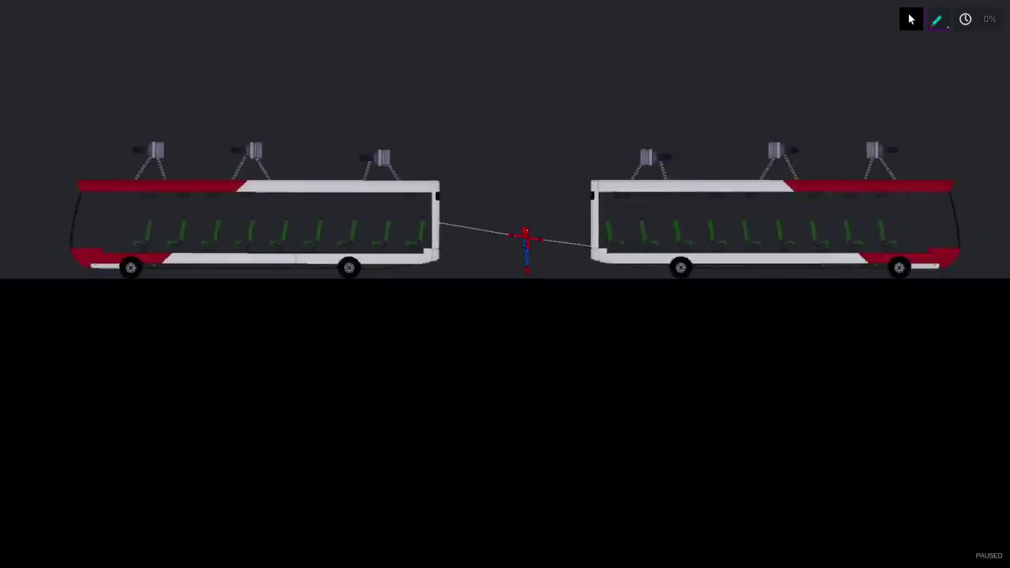
Step: Unpause so the roof thrusters pull the buses apart, then turn off slow motion
{"action": "key", "text": "space"}
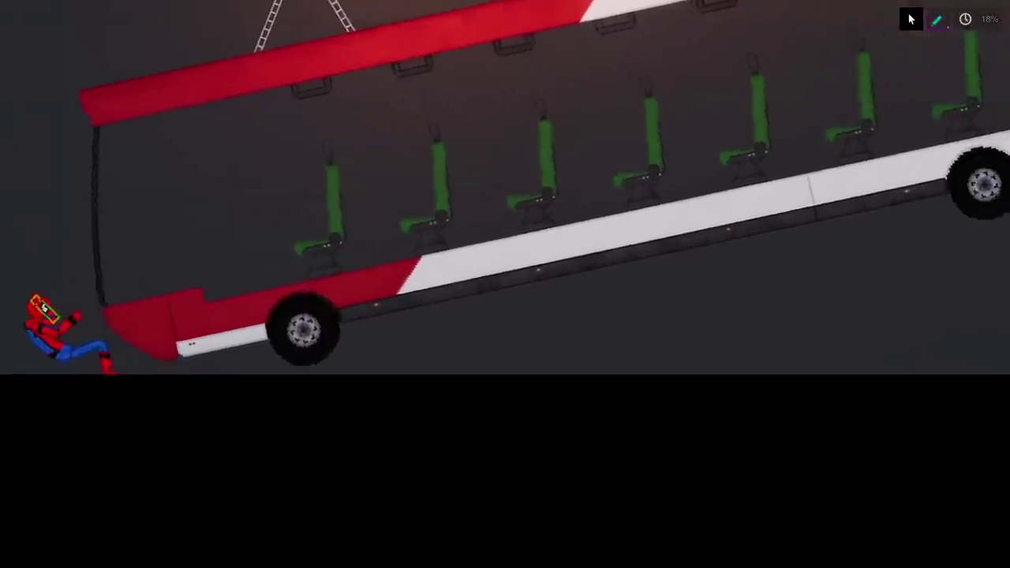
{"action": "key", "text": "t"}
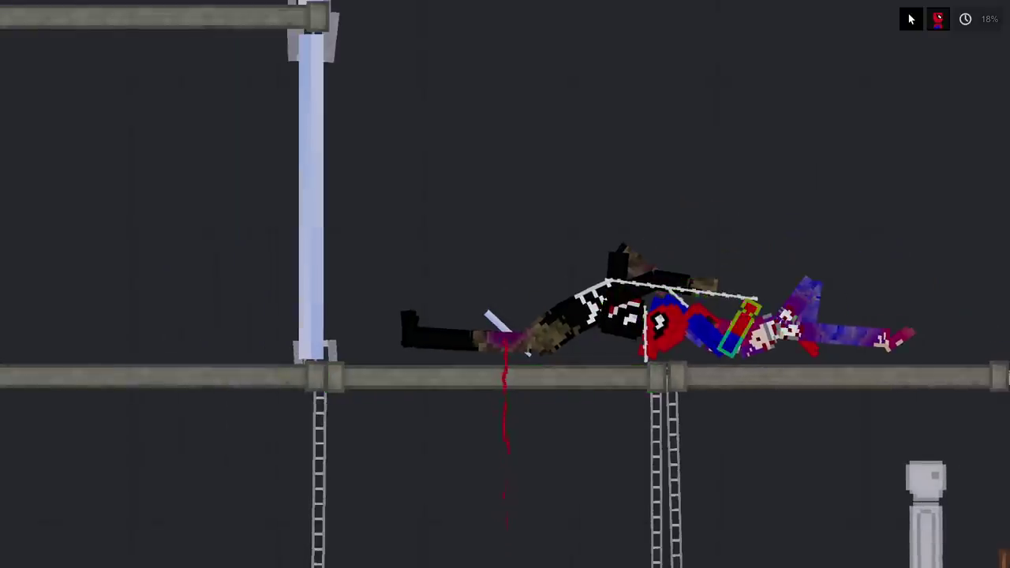
{"action": "scroll", "coordinate": [762, 301], "scroll_direction": "down", "scroll_amount": 2}
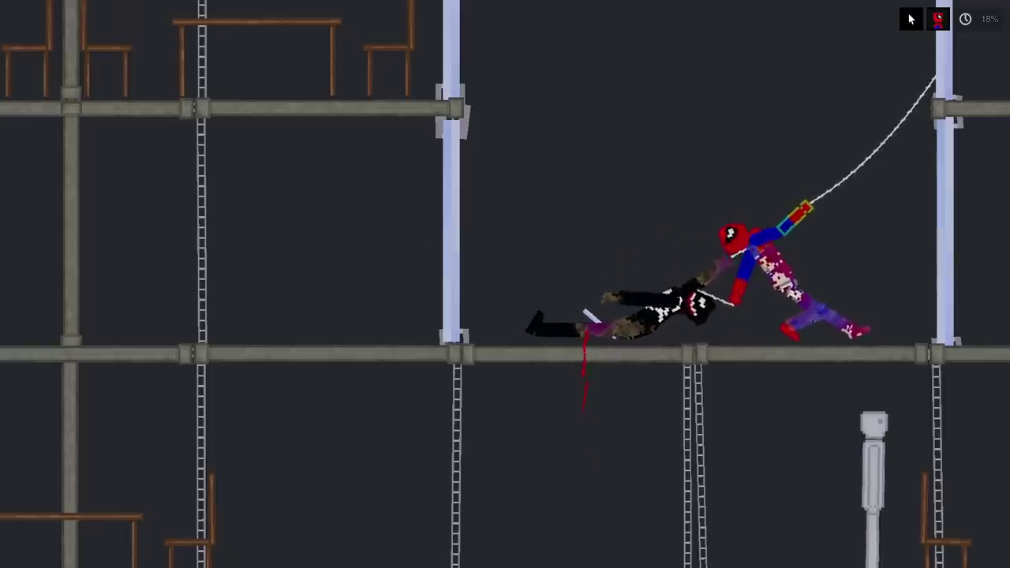
{"action": "scroll", "coordinate": [505, 284], "scroll_direction": "down", "scroll_amount": 1}
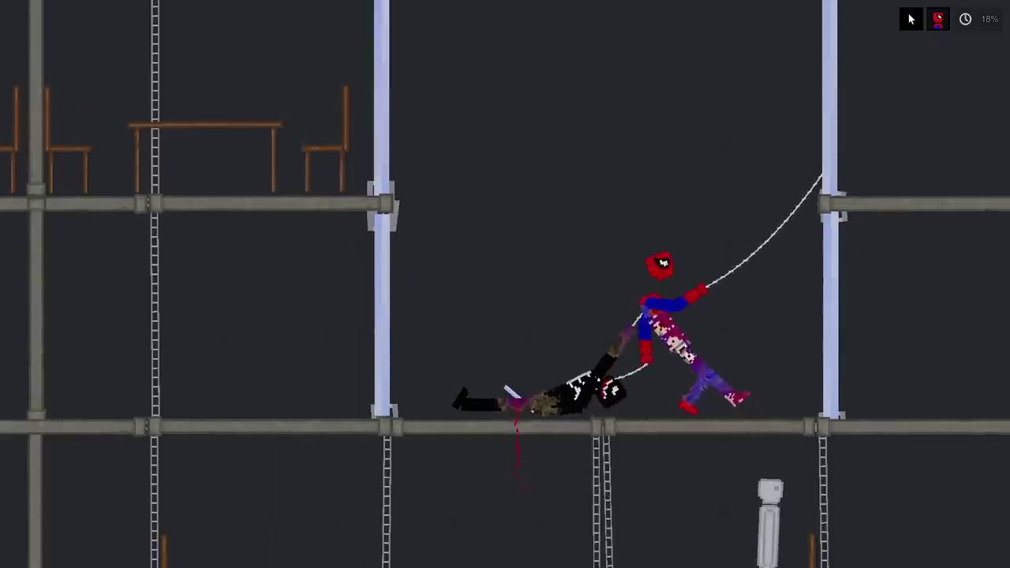
{"action": "scroll", "coordinate": [747, 150], "scroll_direction": "down", "scroll_amount": 2}
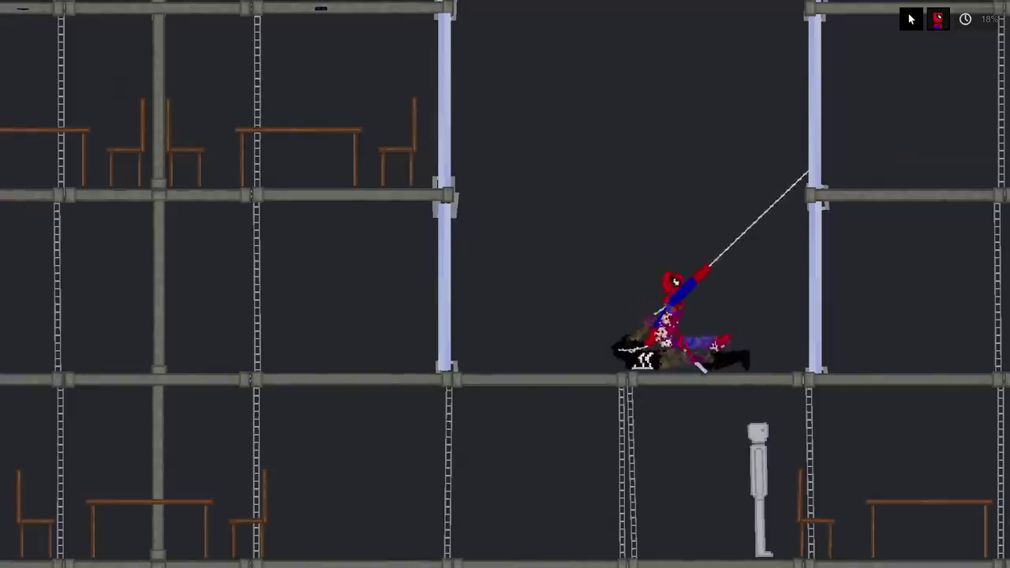
{"action": "scroll", "coordinate": [506, 284], "scroll_direction": "up", "scroll_amount": 2}
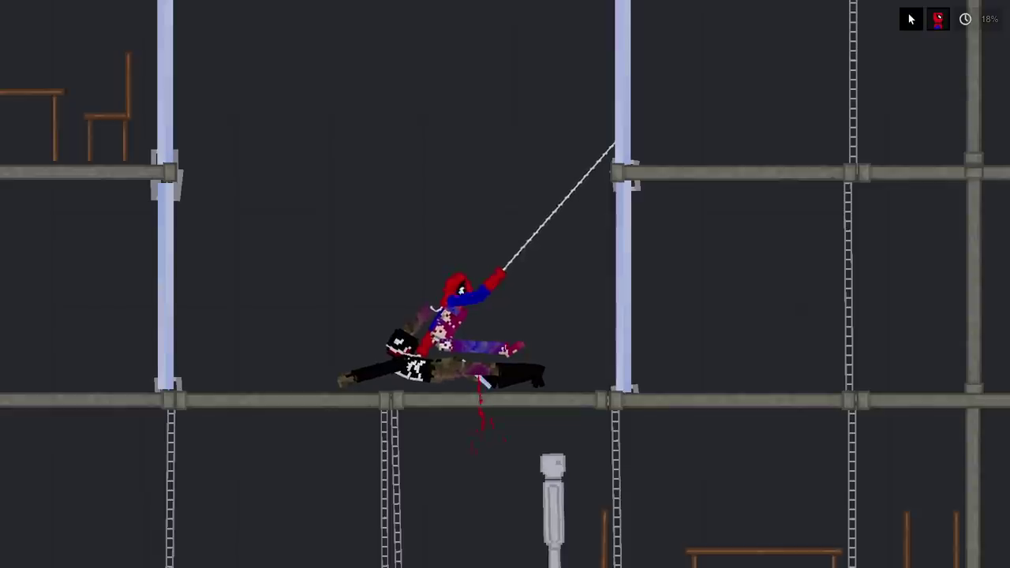
{"action": "scroll", "coordinate": [506, 284], "scroll_direction": "down", "scroll_amount": 2}
{"action": "scroll", "coordinate": [505, 284], "scroll_direction": "down", "scroll_amount": 1}
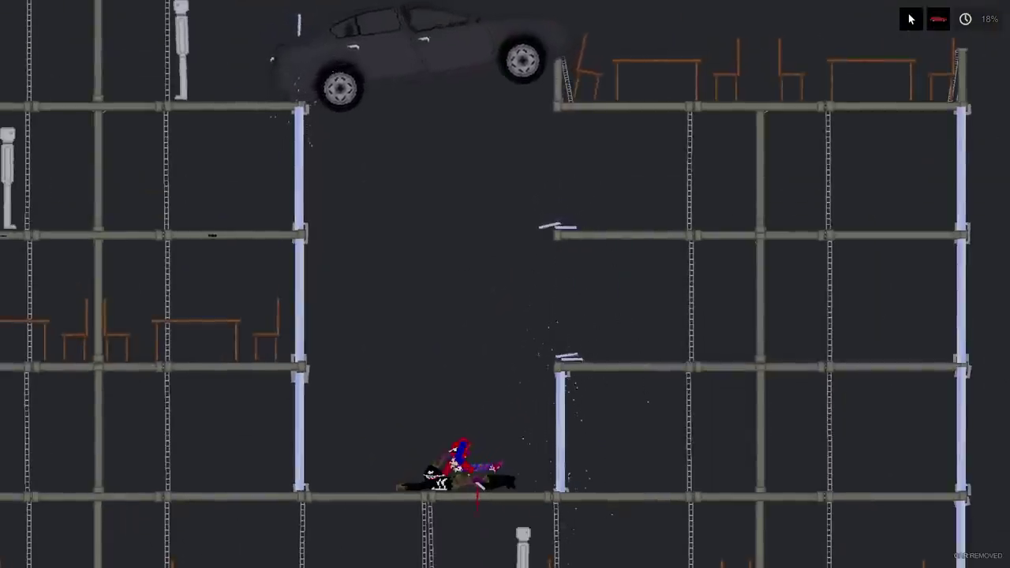
Step: Spawn a red sedan on the building's top floor
{"action": "left_click", "coordinate": [520, 16]}
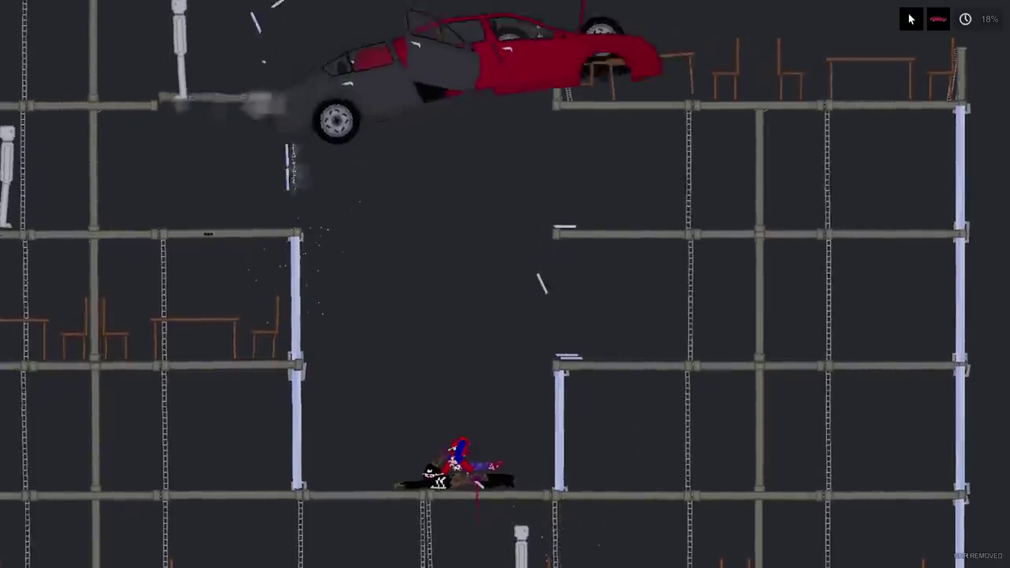
{"action": "scroll", "coordinate": [458, 474], "scroll_direction": "up", "scroll_amount": 5}
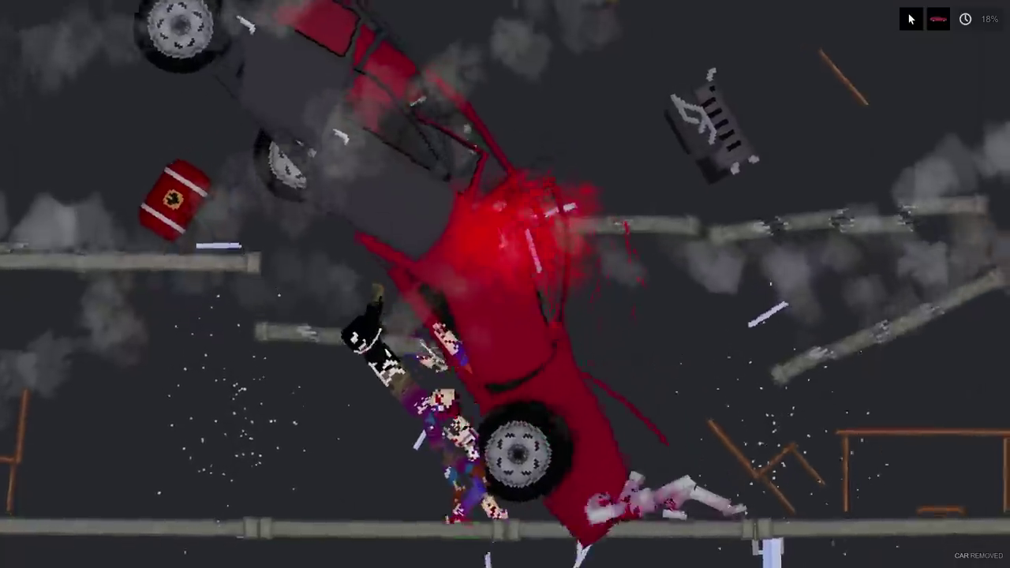
{"action": "scroll", "coordinate": [505, 284], "scroll_direction": "down", "scroll_amount": 5}
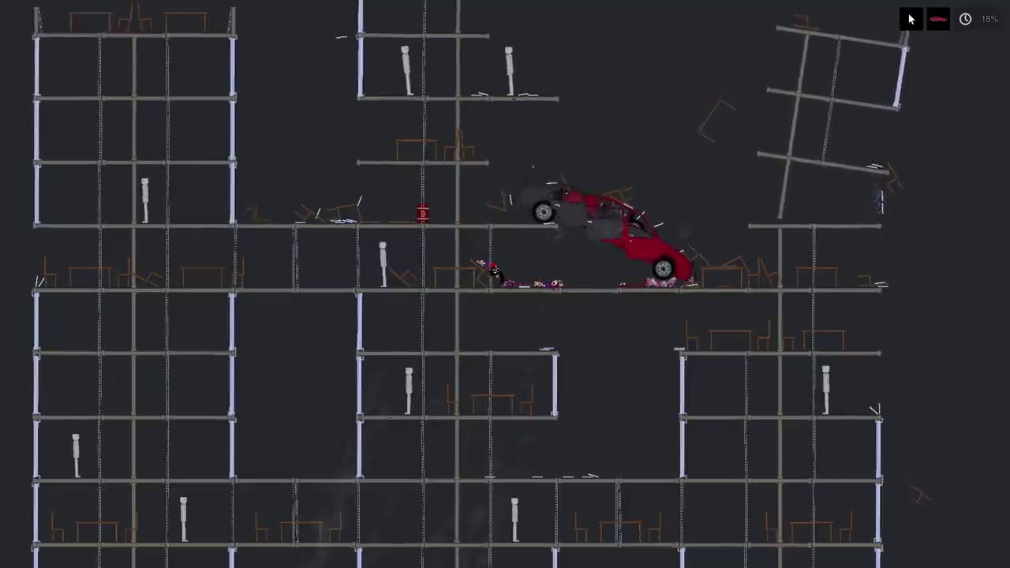
{"action": "scroll", "coordinate": [537, 178], "scroll_direction": "down", "scroll_amount": 2}
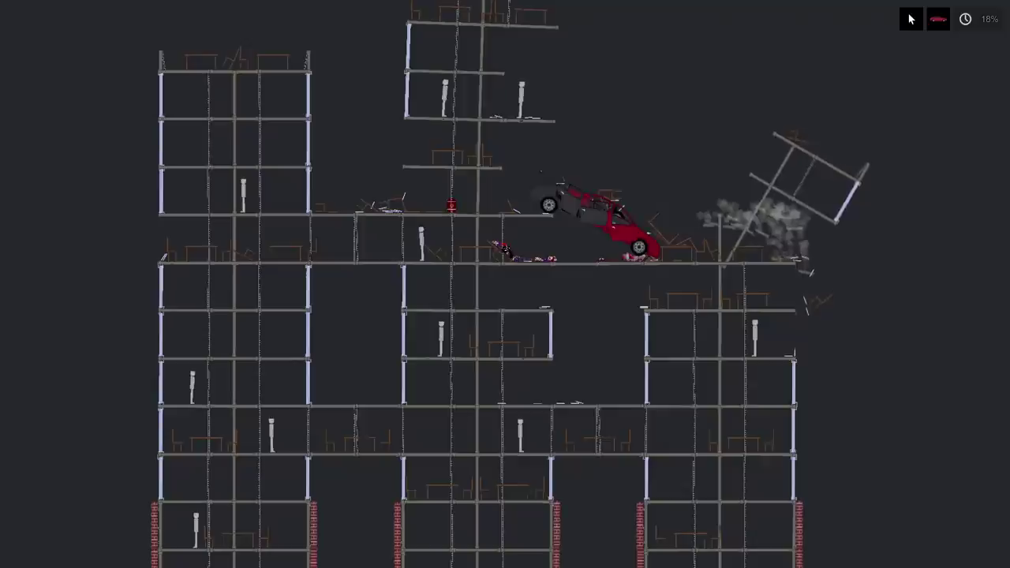
{"action": "scroll", "coordinate": [523, 248], "scroll_direction": "up", "scroll_amount": 5}
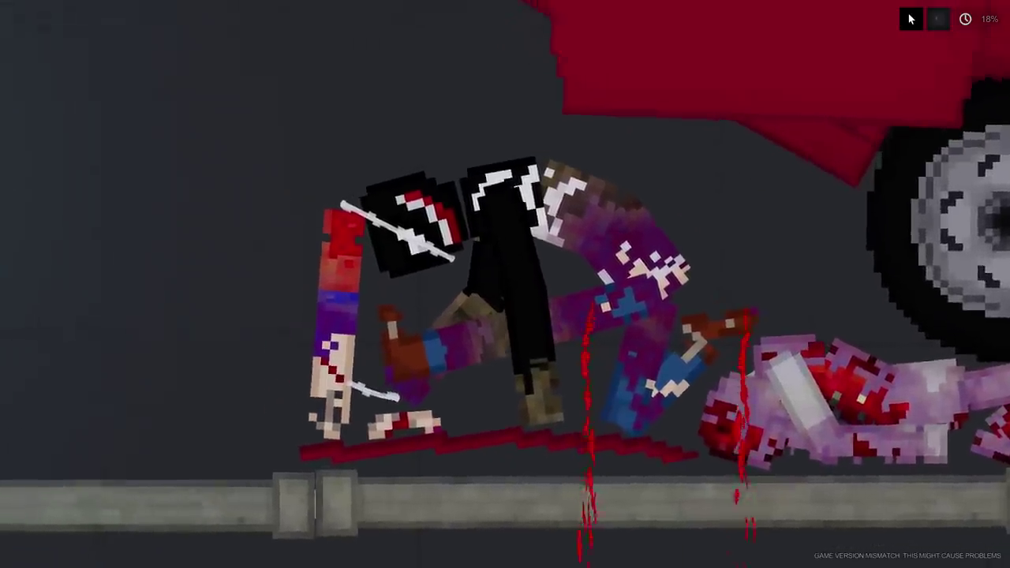
{"action": "scroll", "coordinate": [506, 284], "scroll_direction": "down", "scroll_amount": 3}
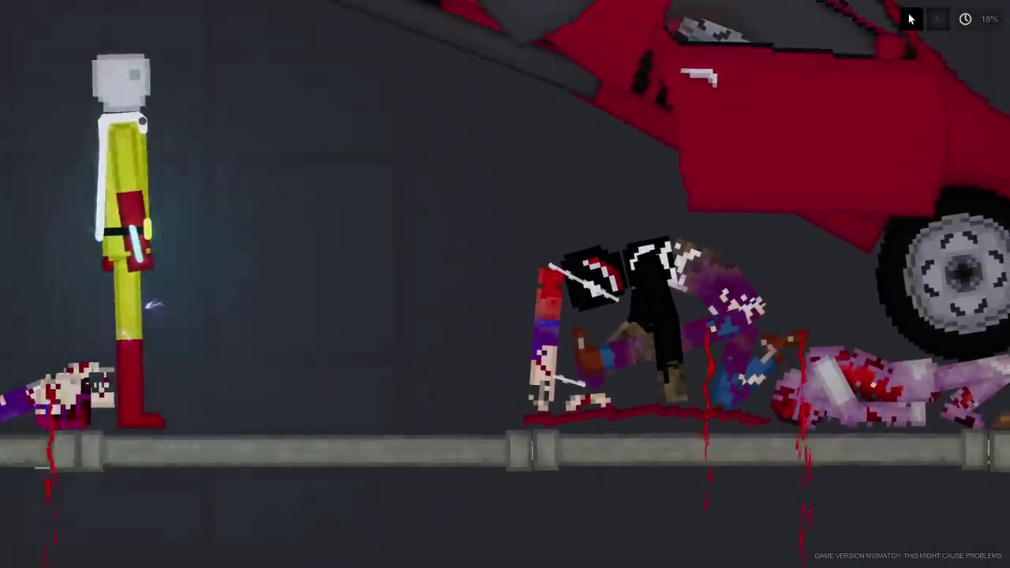
Step: Make the camera follow the yellow-suited fighter
{"action": "key", "text": "d"}
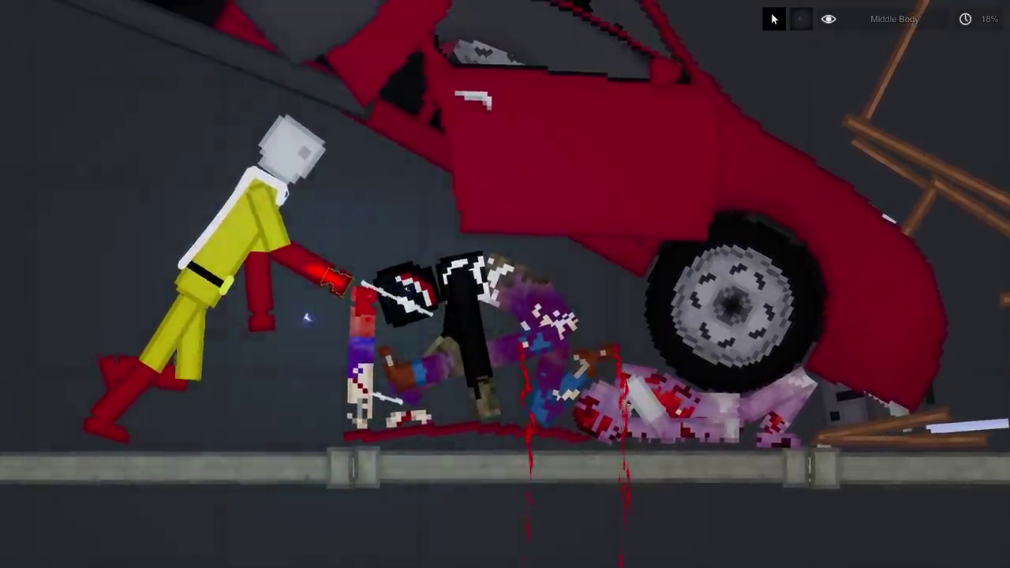
{"action": "scroll", "coordinate": [505, 285], "scroll_direction": "down", "scroll_amount": 3}
{"action": "scroll", "coordinate": [505, 284], "scroll_direction": "down", "scroll_amount": 2}
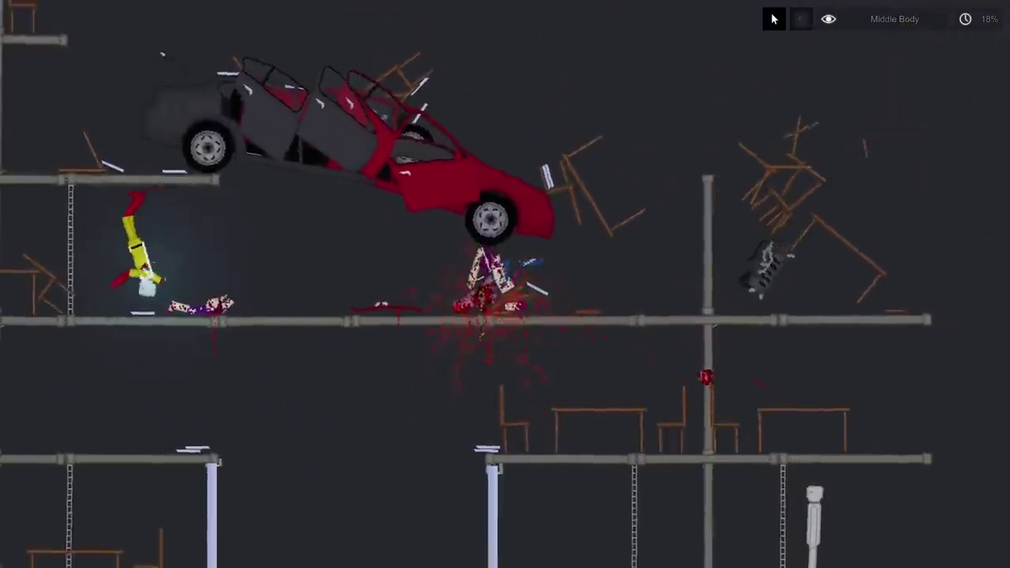
{"action": "scroll", "coordinate": [489, 300], "scroll_direction": "up", "scroll_amount": 5}
{"action": "scroll", "coordinate": [505, 284], "scroll_direction": "down", "scroll_amount": 5}
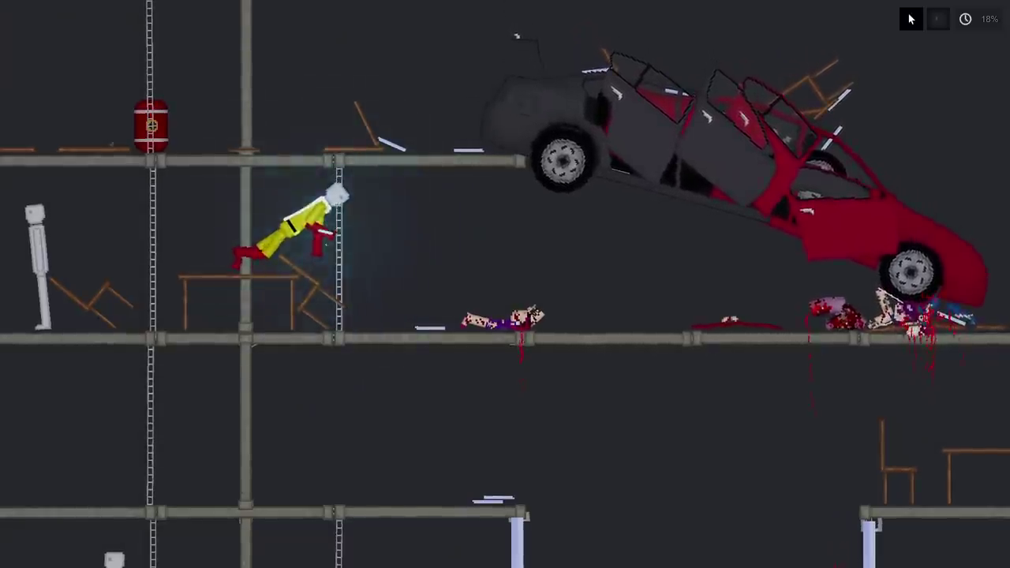
{"action": "scroll", "coordinate": [710, 300], "scroll_direction": "up", "scroll_amount": 2}
{"action": "scroll", "coordinate": [600, 284], "scroll_direction": "up", "scroll_amount": 2}
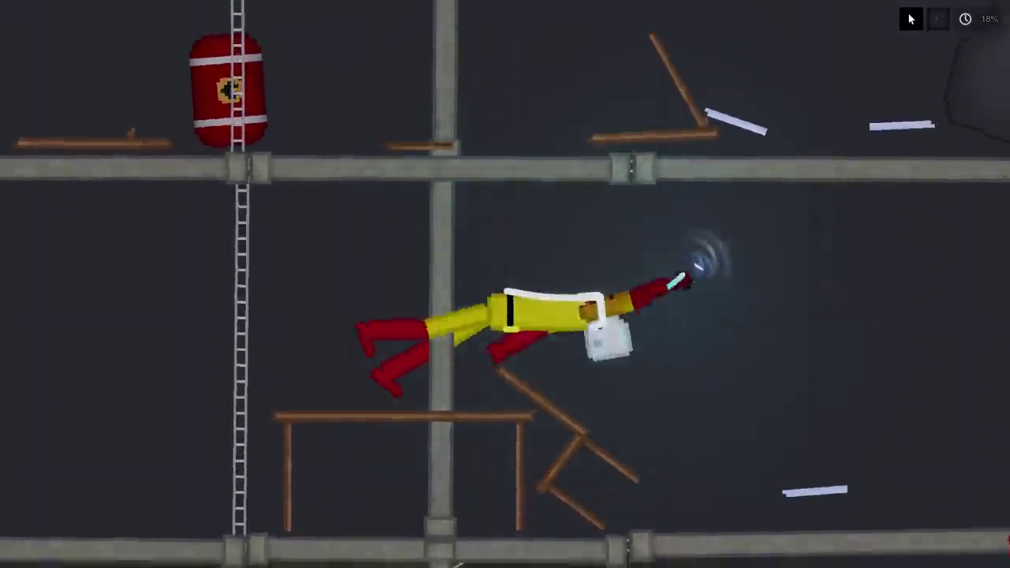
{"action": "scroll", "coordinate": [506, 284], "scroll_direction": "down", "scroll_amount": 2}
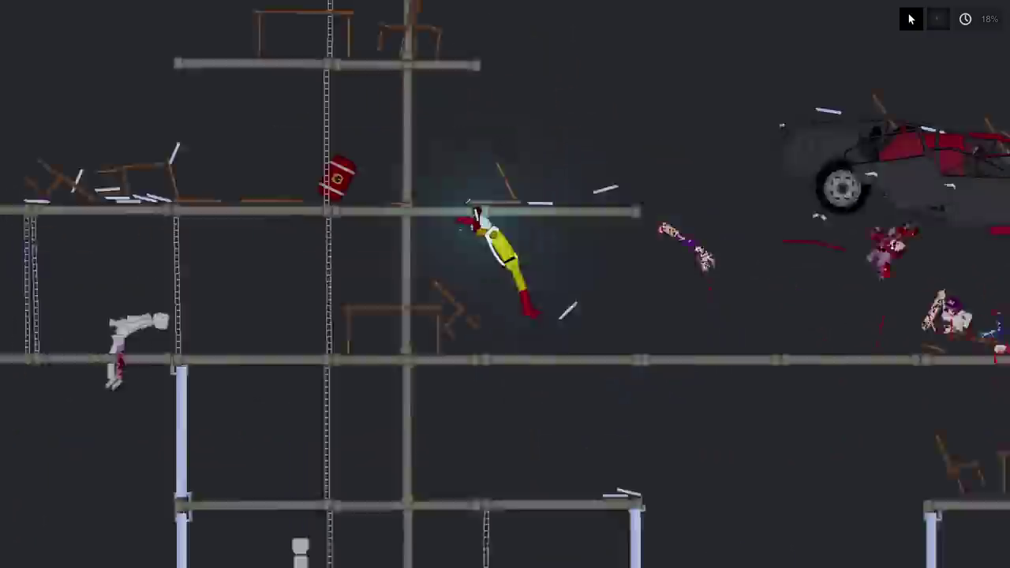
{"action": "scroll", "coordinate": [505, 284], "scroll_direction": "down", "scroll_amount": 2}
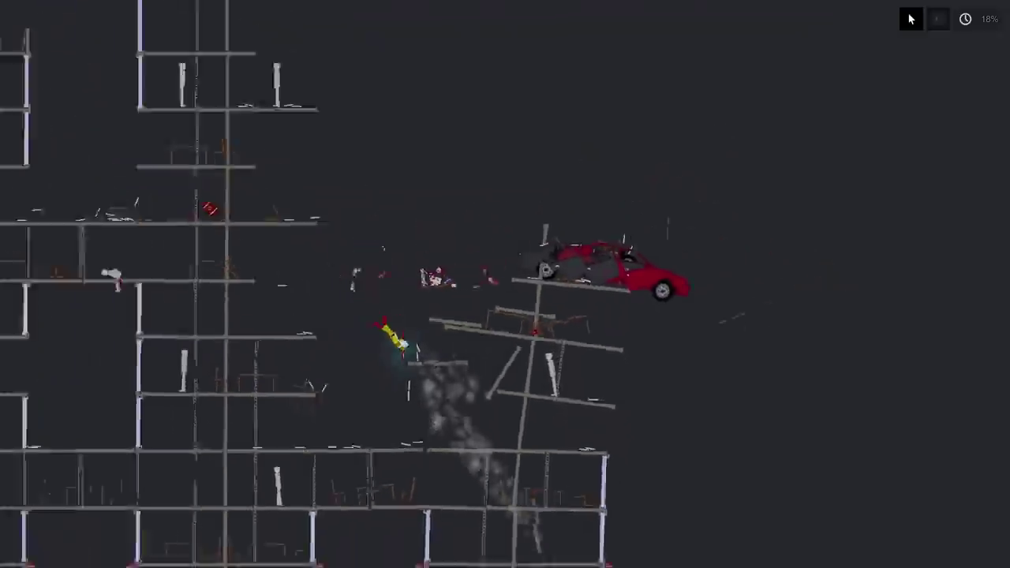